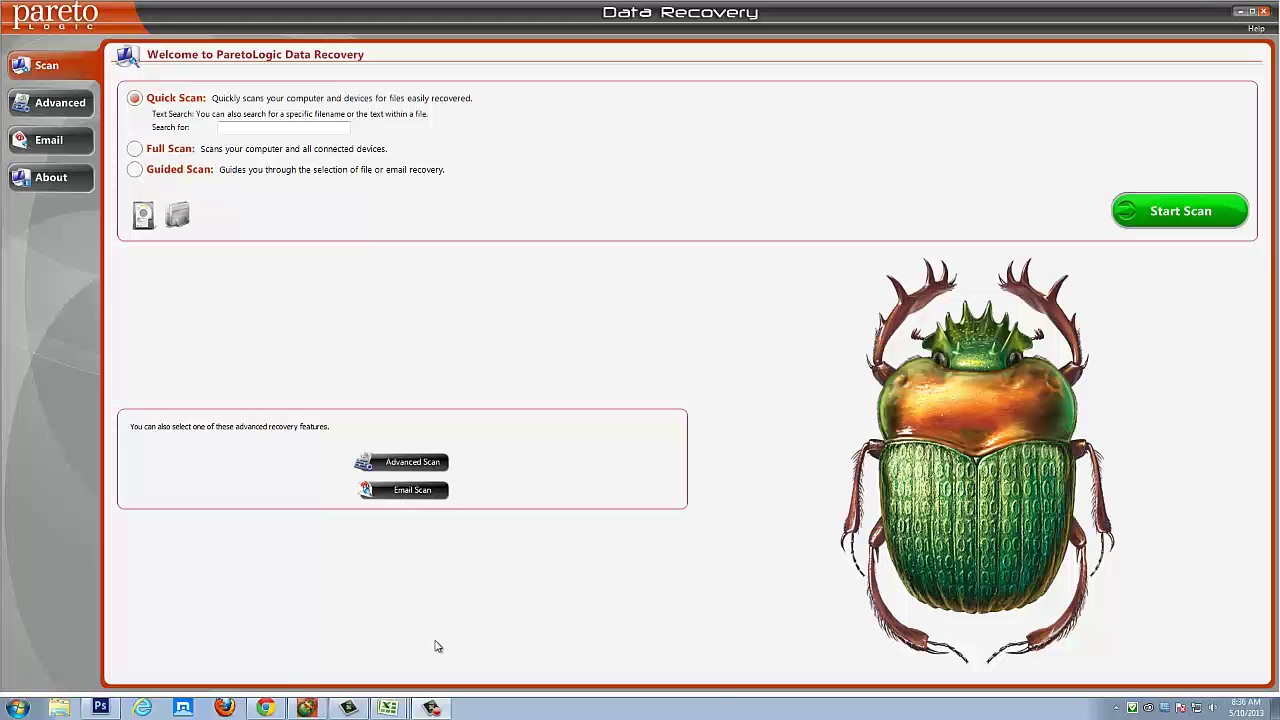
- Check the revivemyfiles.com page in Chrome, then bring Data Recovery back to the front
click(265, 707)
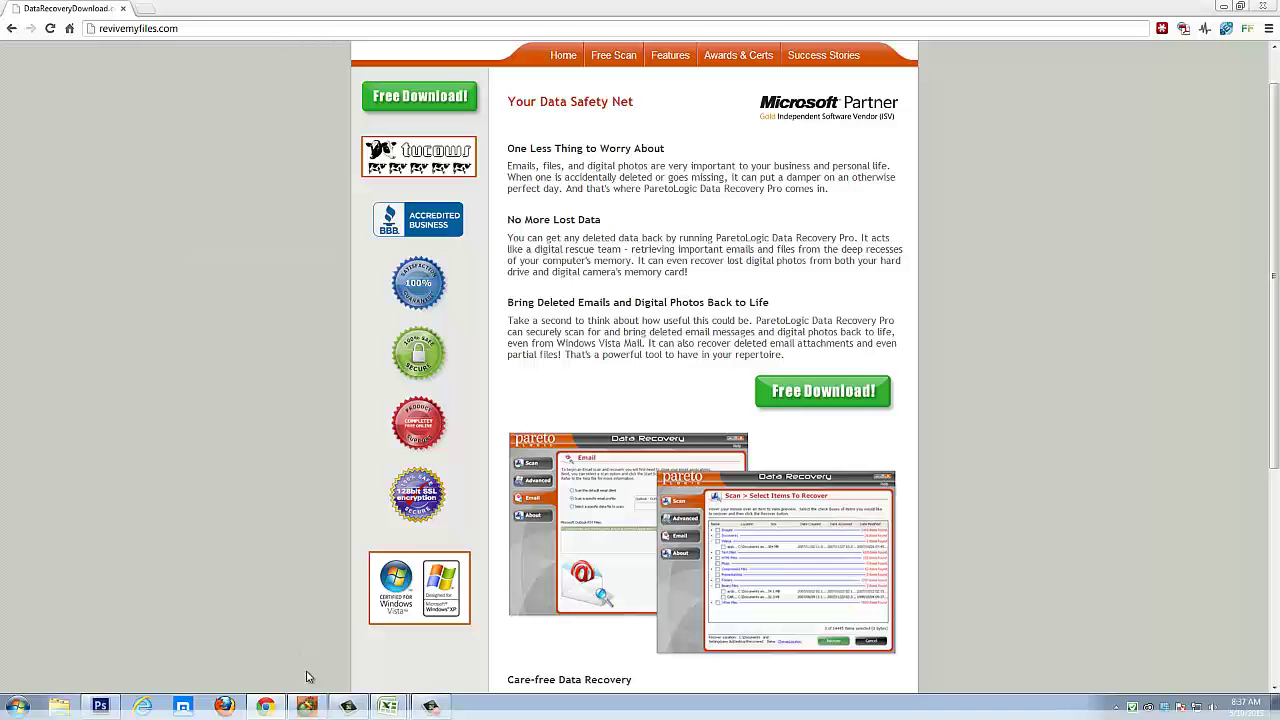
click(308, 708)
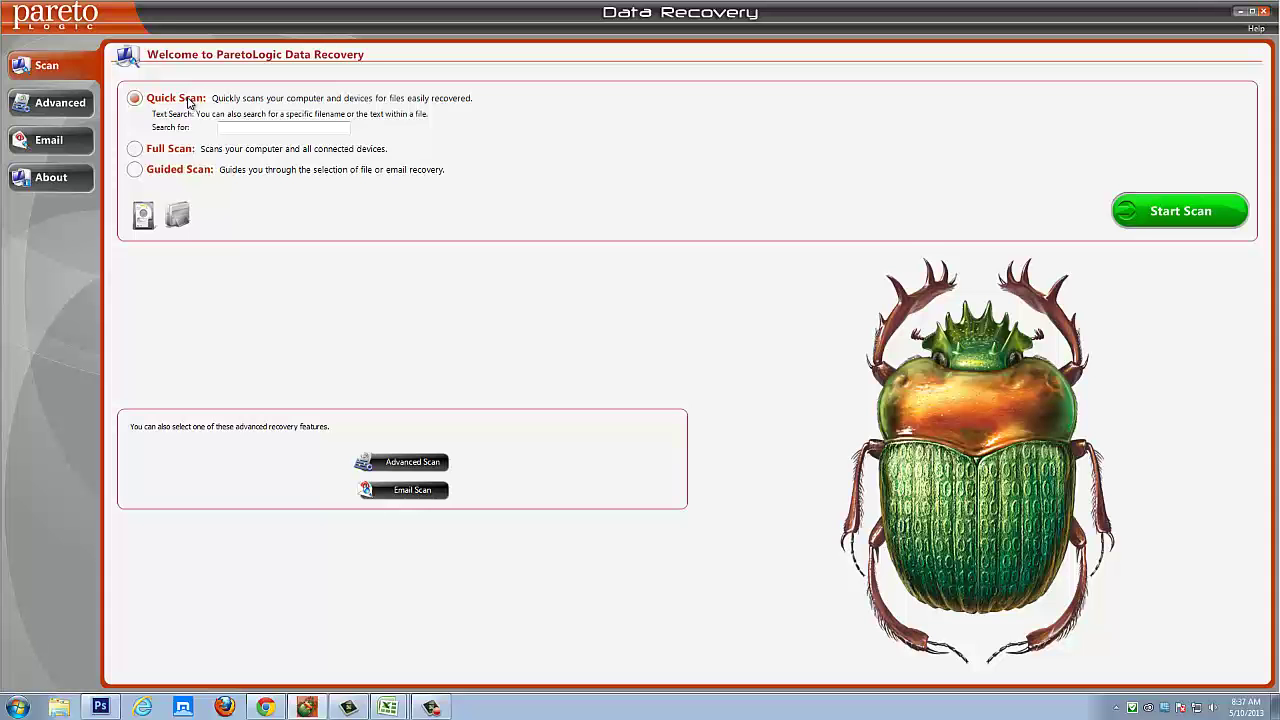
- Move the scan mode from Quick Scan through Full Scan to Guided Scan
click(232, 126)
click(135, 148)
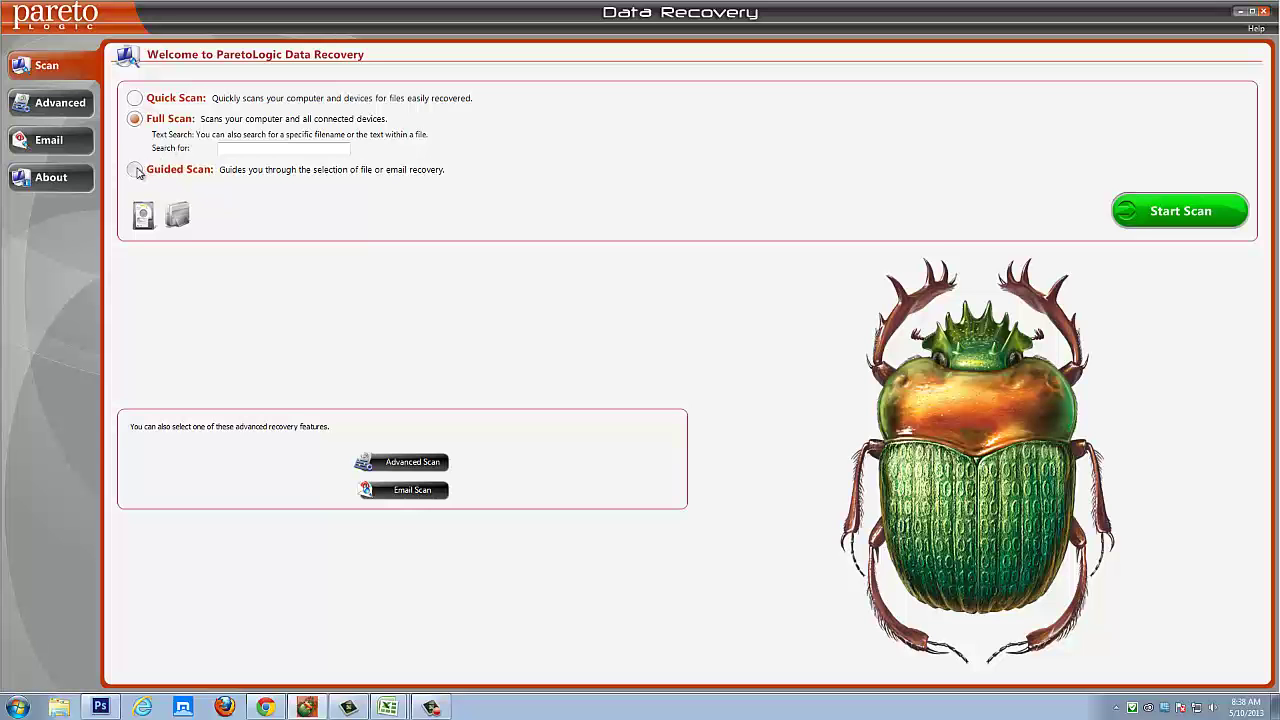
click(136, 170)
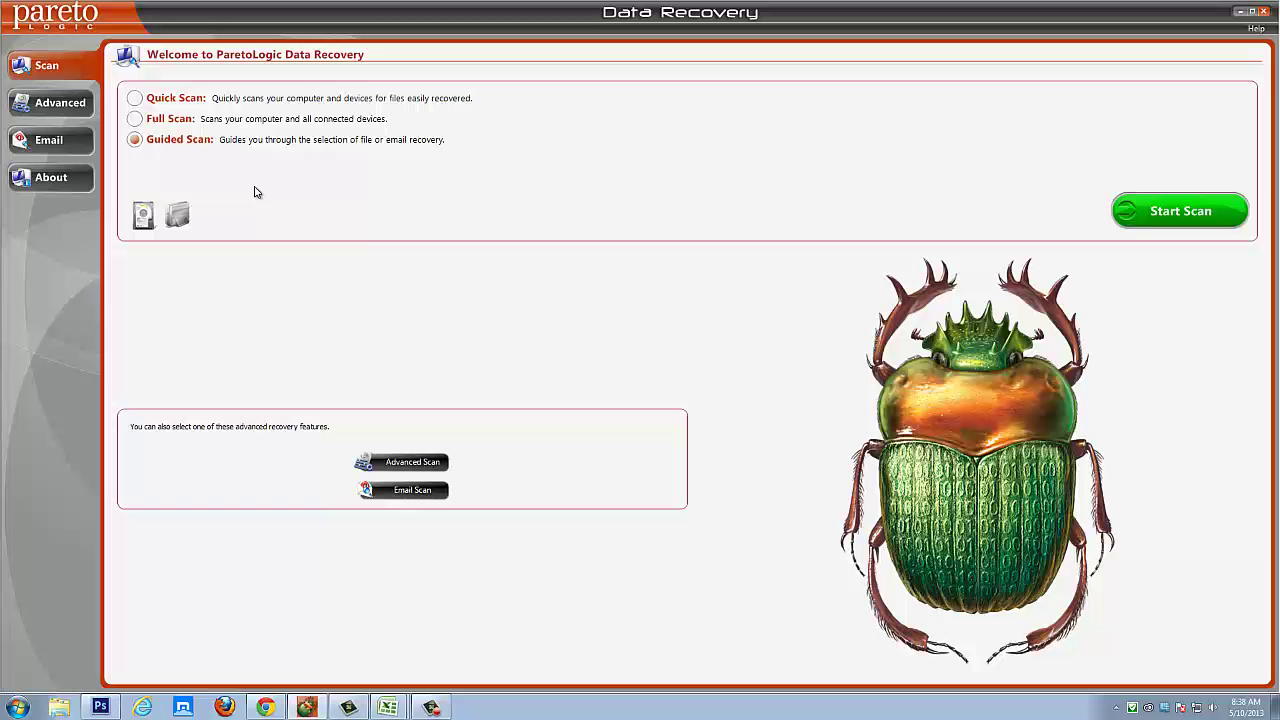
- In Advanced options, widen Volume Name and untick C:, D:, F:, G:, H:, I:, J:, leaving My Book (K:)
click(60, 104)
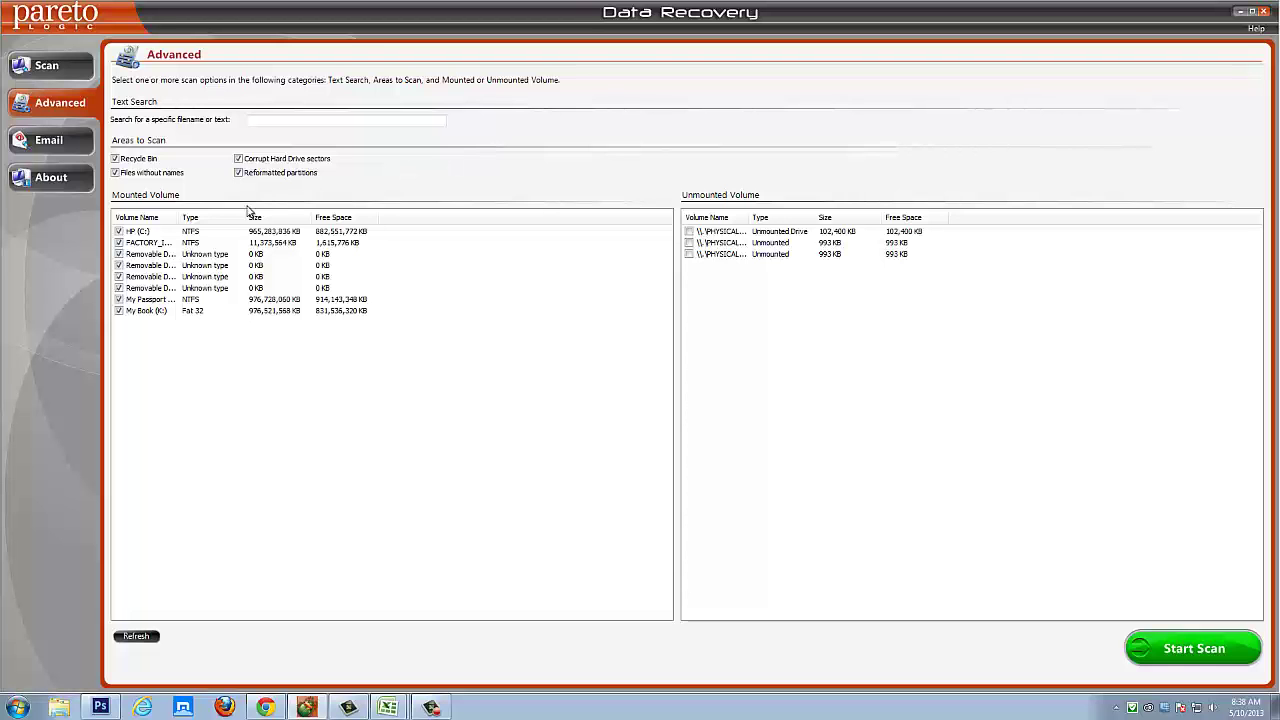
drag(182, 215, 235, 214)
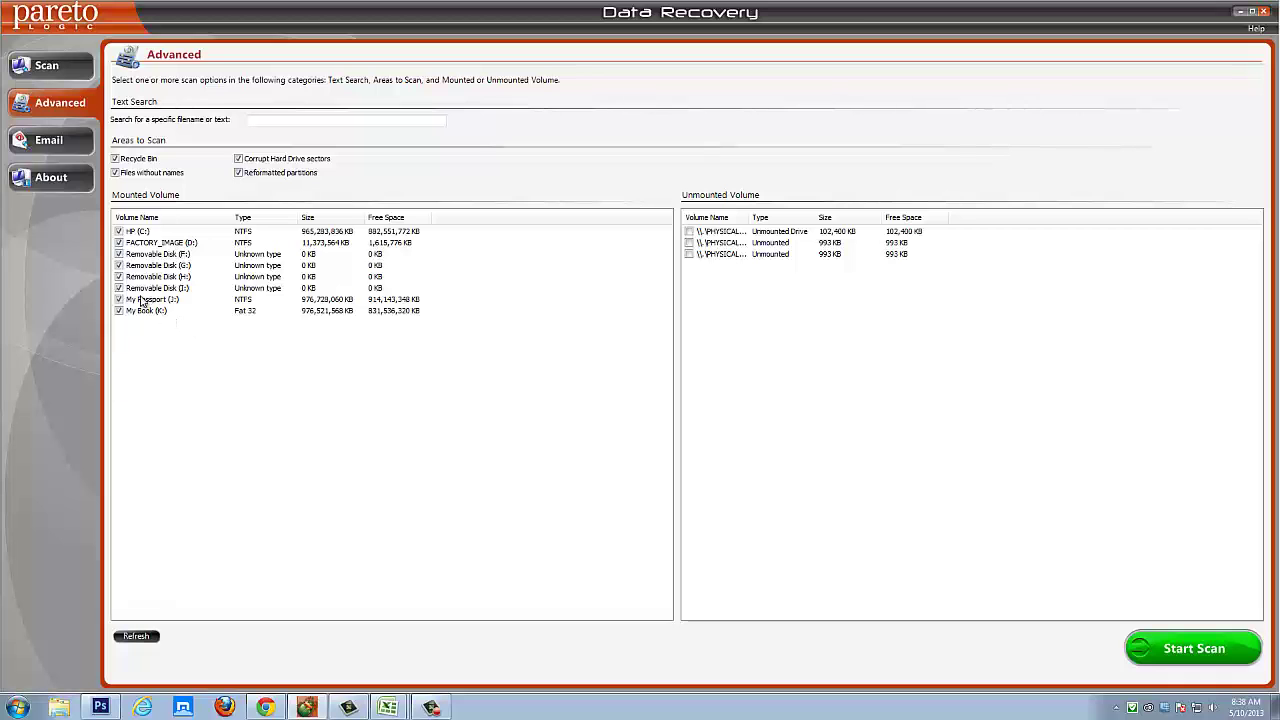
click(119, 231)
click(119, 243)
click(119, 254)
click(119, 265)
click(119, 276)
click(119, 288)
click(119, 299)
- Choose the Email option to scan a specific email profile, then return to the Scan welcome page
click(52, 141)
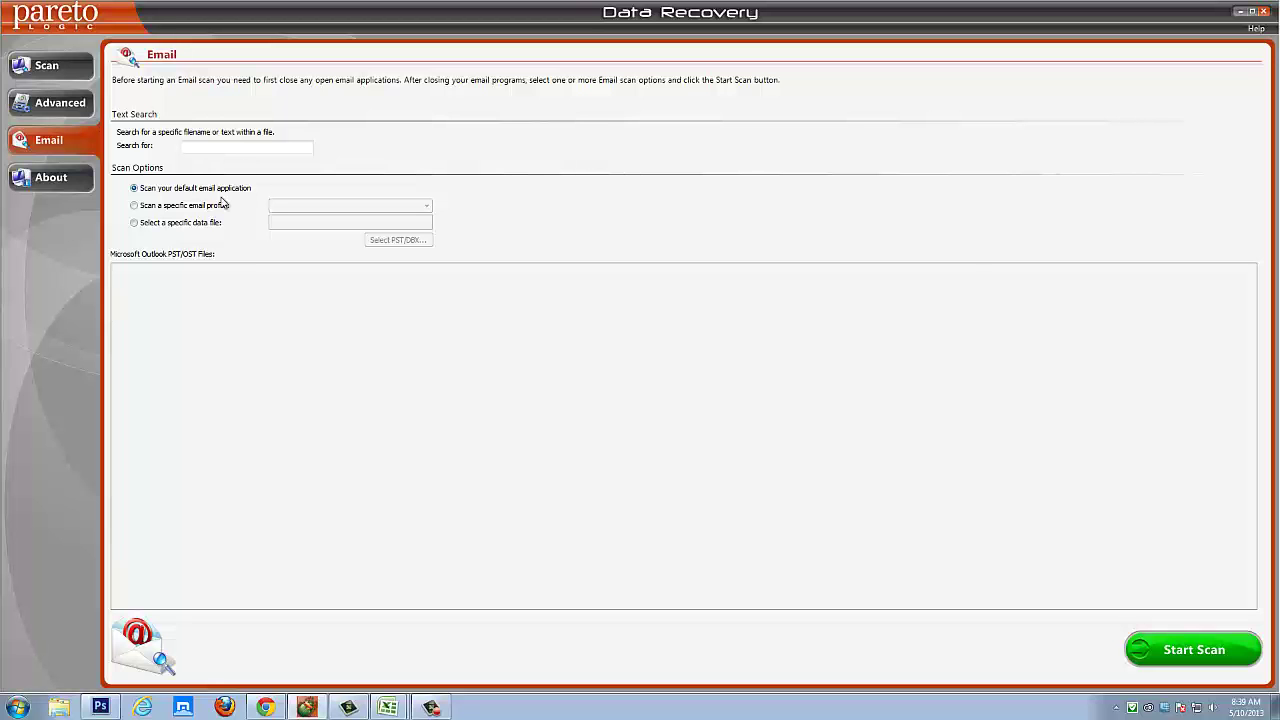
click(134, 206)
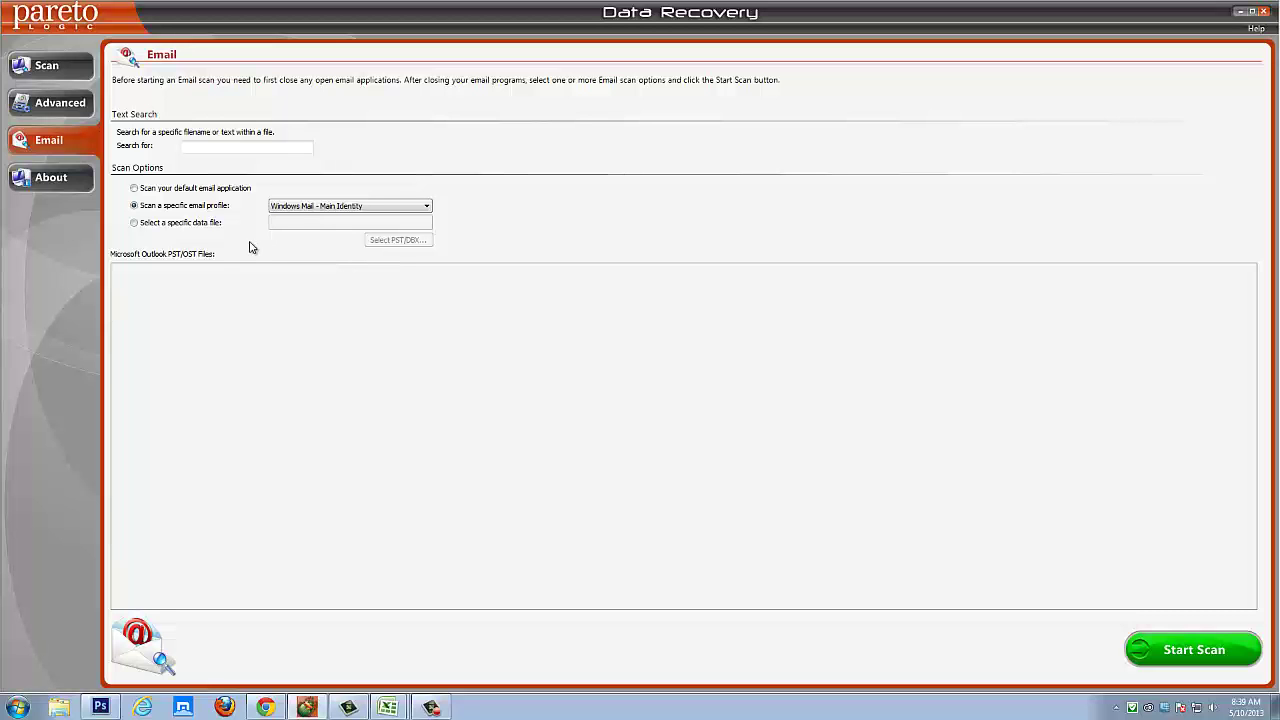
click(55, 70)
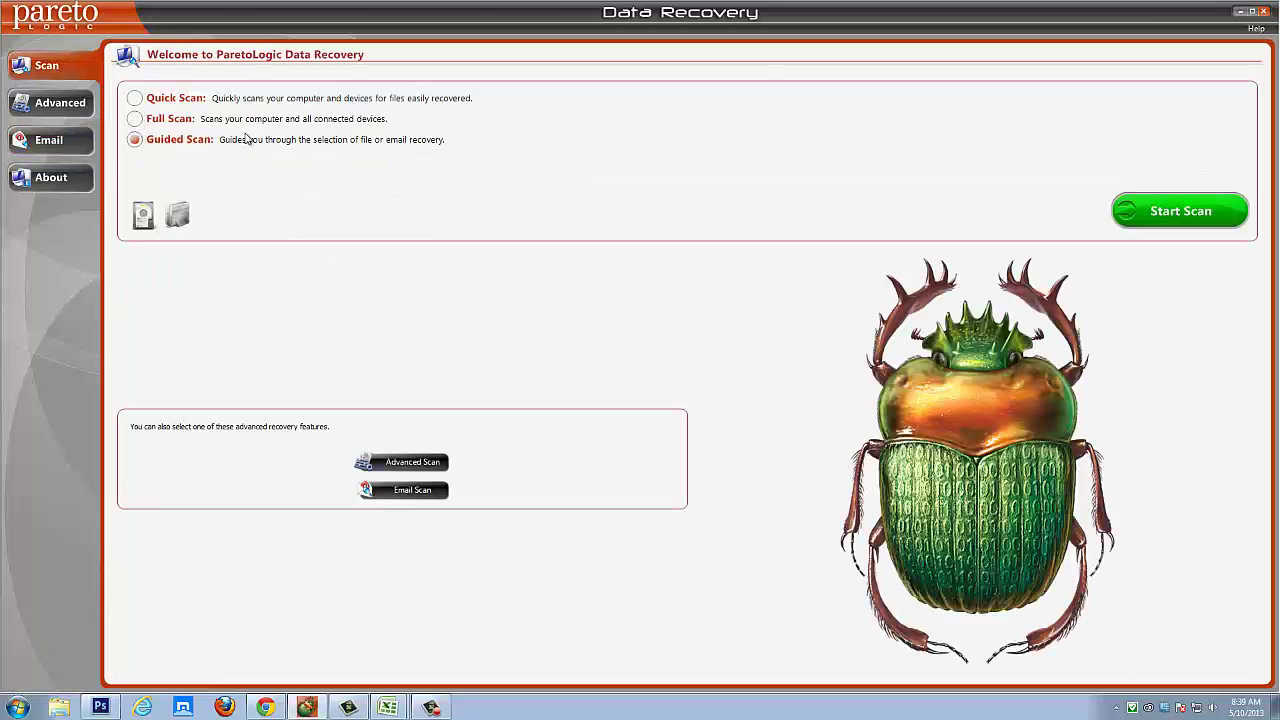
- Start the guided wizard and set hard-drive recovery from an existing partition on HP (C:)
click(1169, 213)
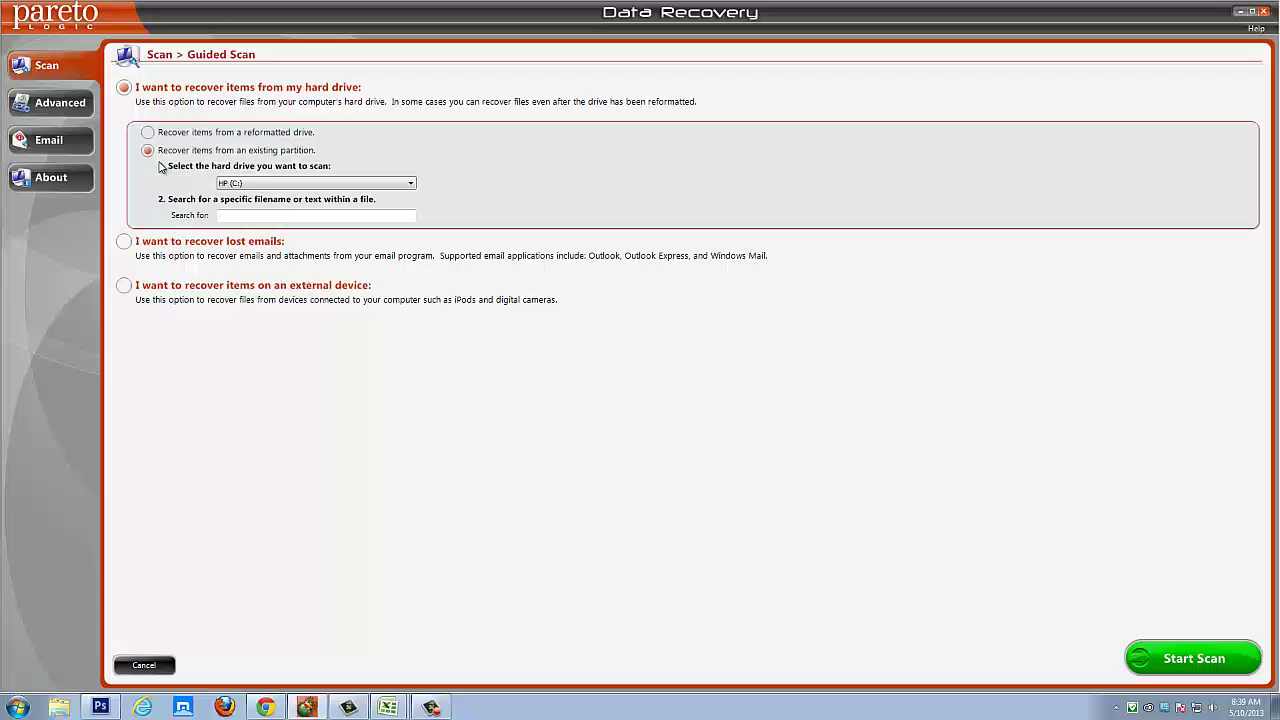
click(148, 132)
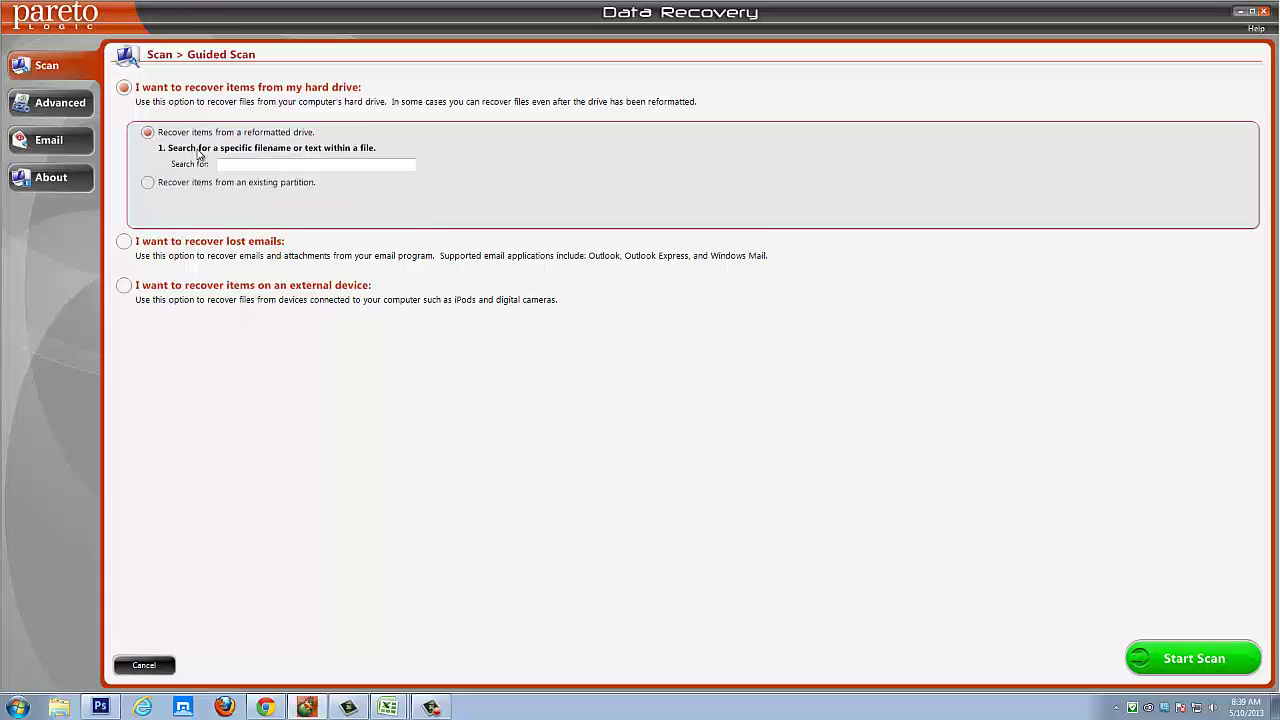
click(148, 183)
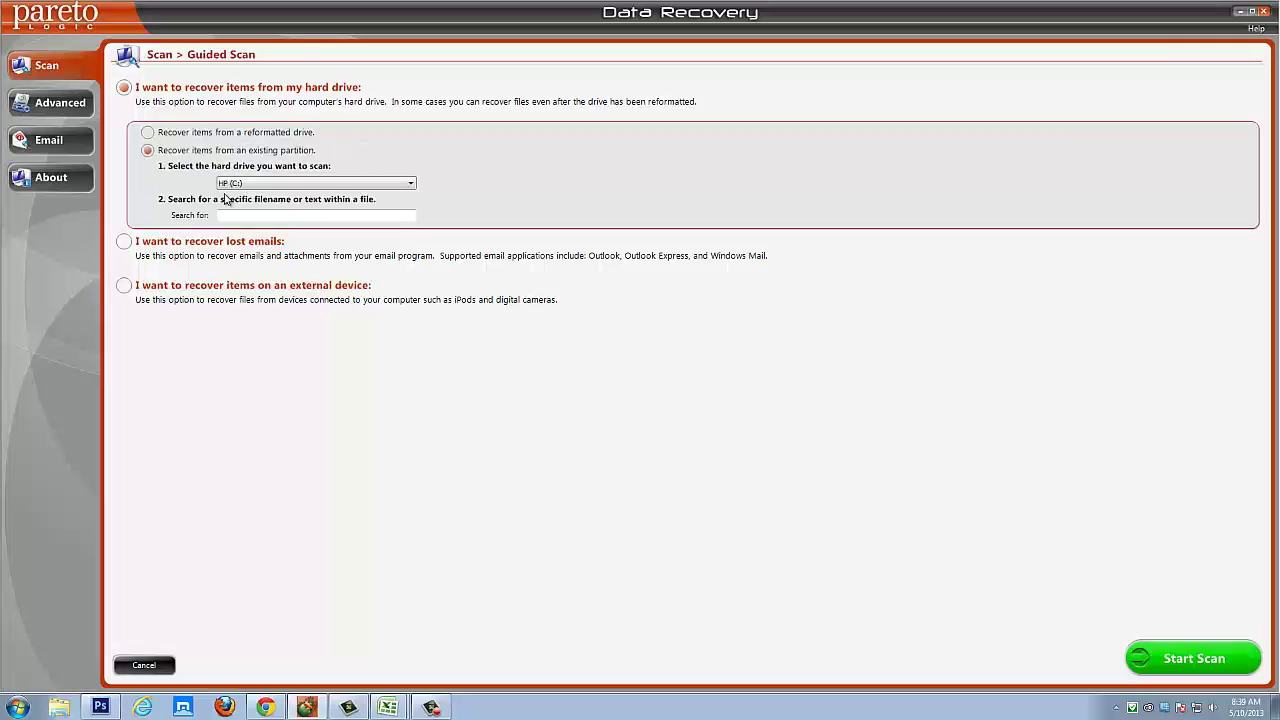
click(409, 185)
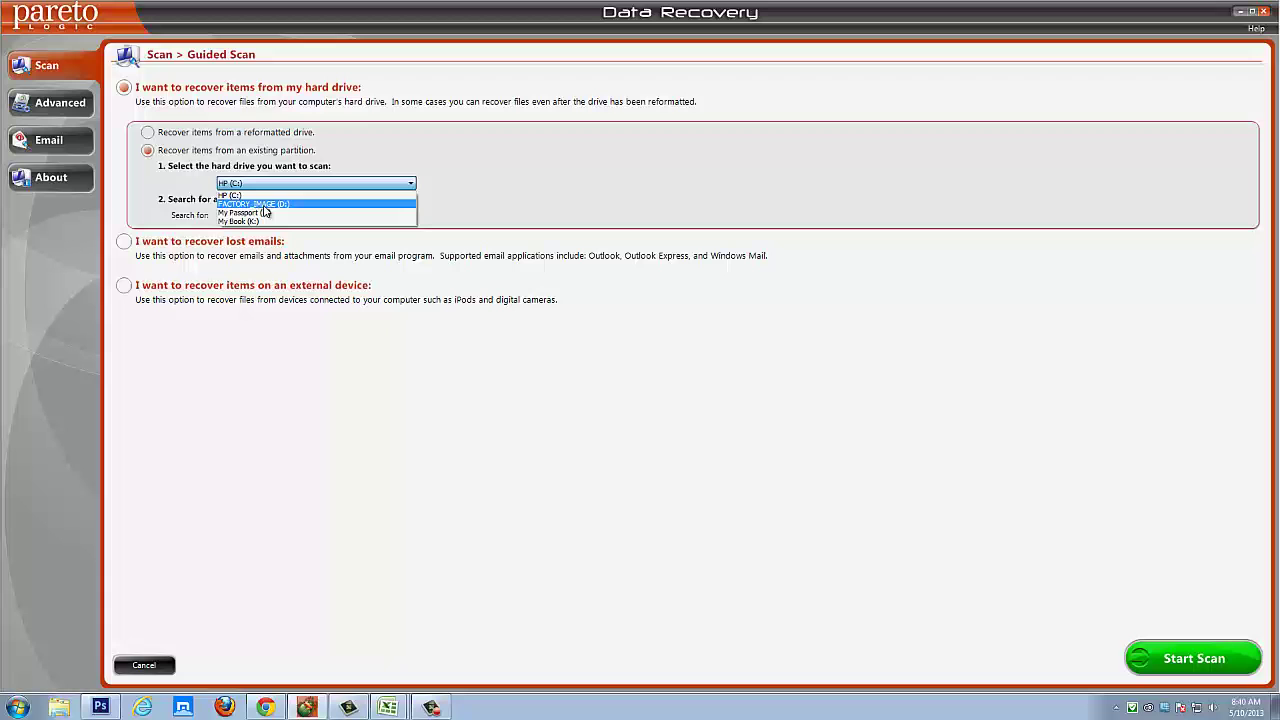
click(484, 214)
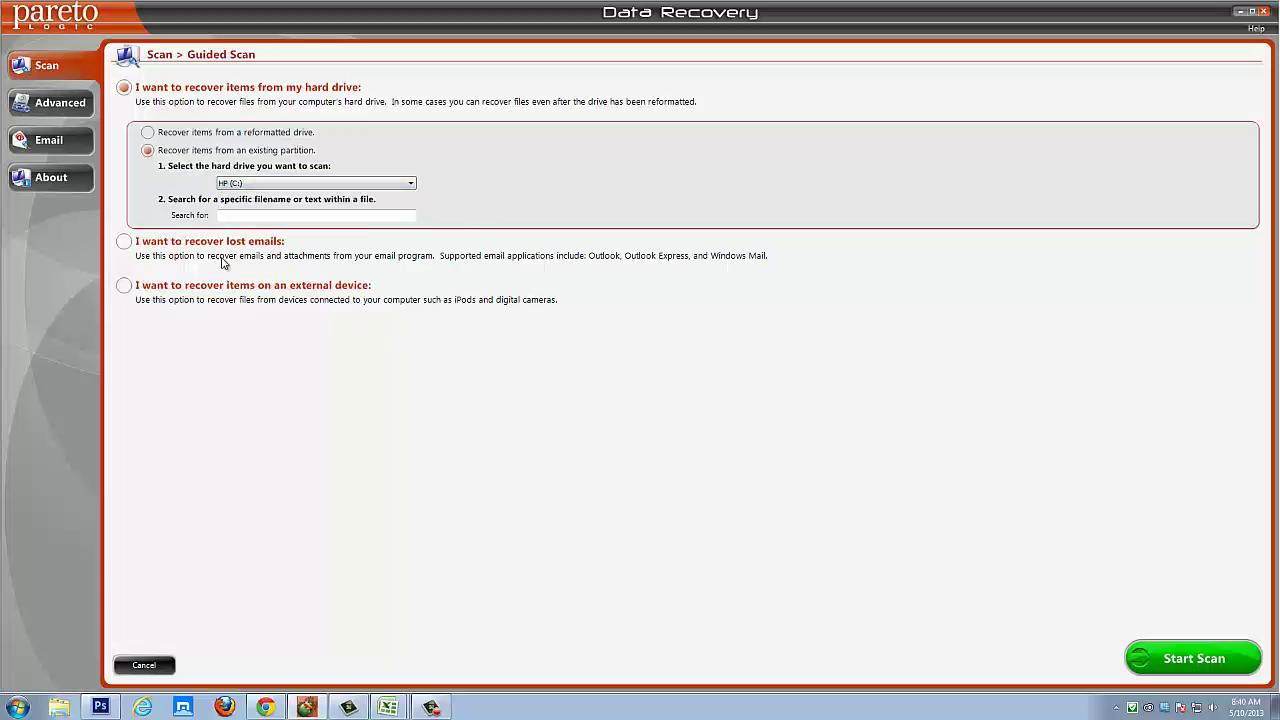
- Point the guided scan at an external device, listing drives F:, G:, H: and I:
click(124, 243)
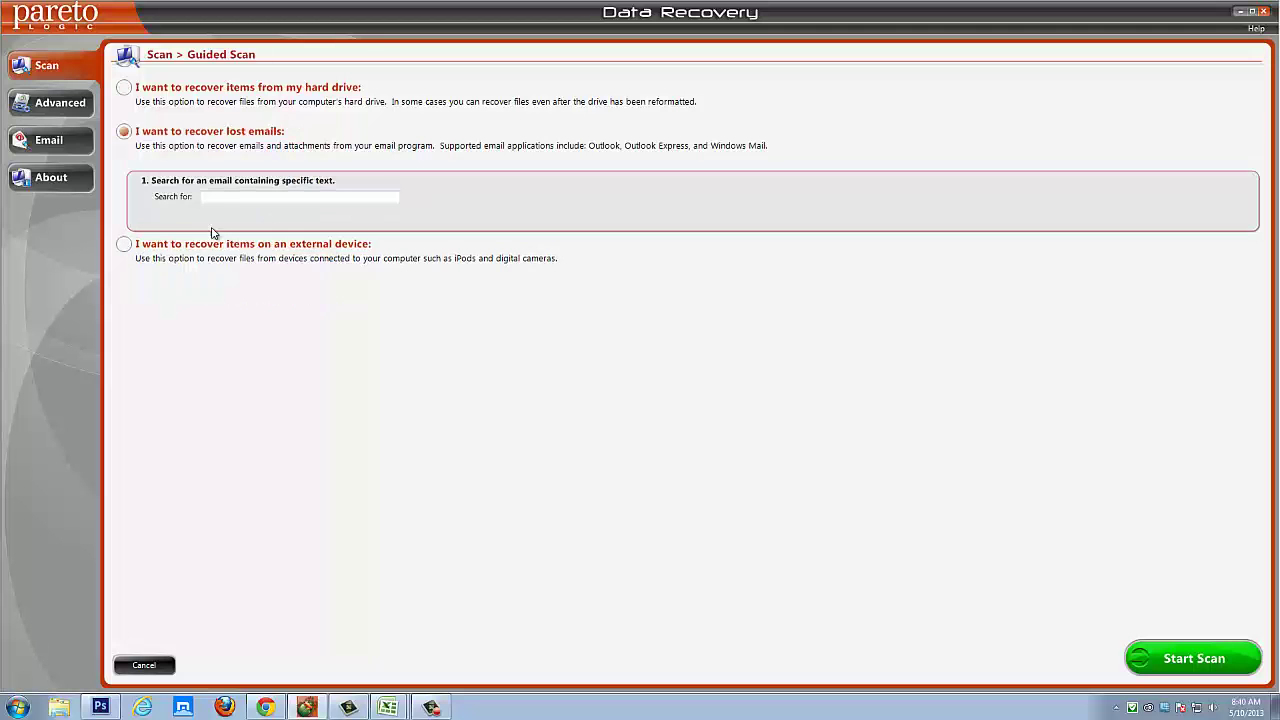
click(224, 197)
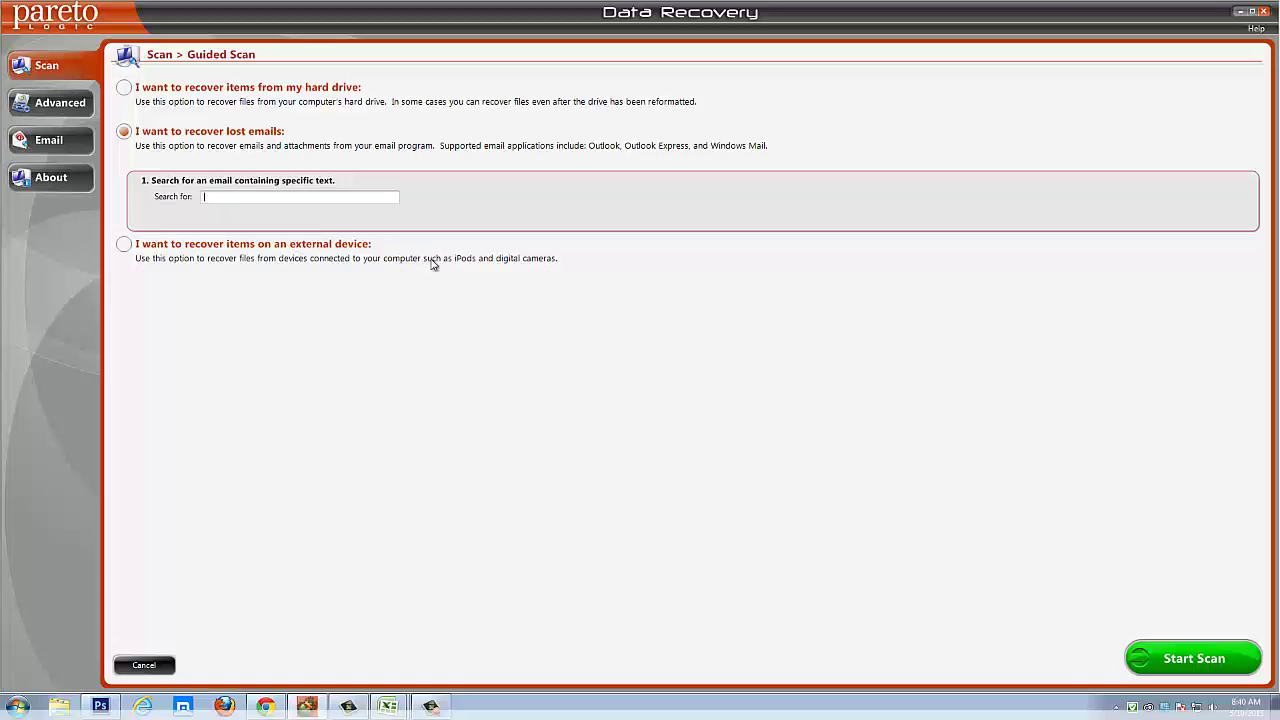
click(124, 245)
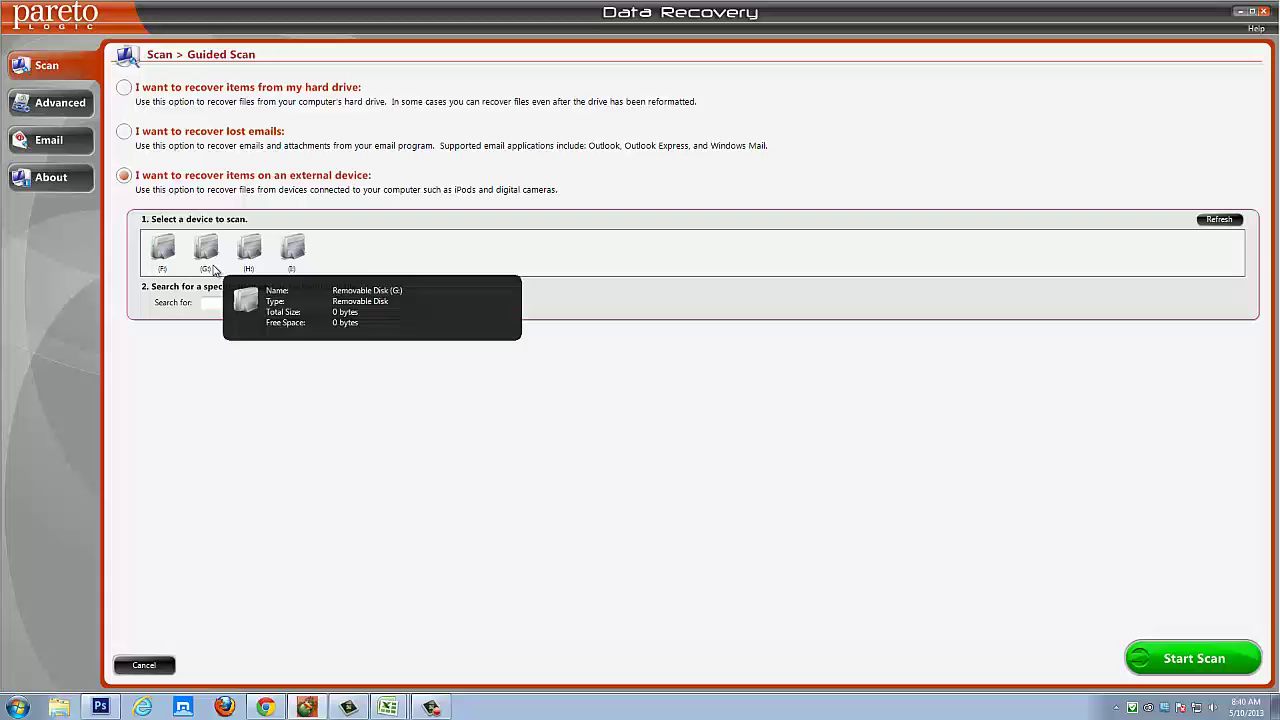
- Pick the (I:) external device, then go to the Advanced options with only My Book (K:) ticked
click(206, 258)
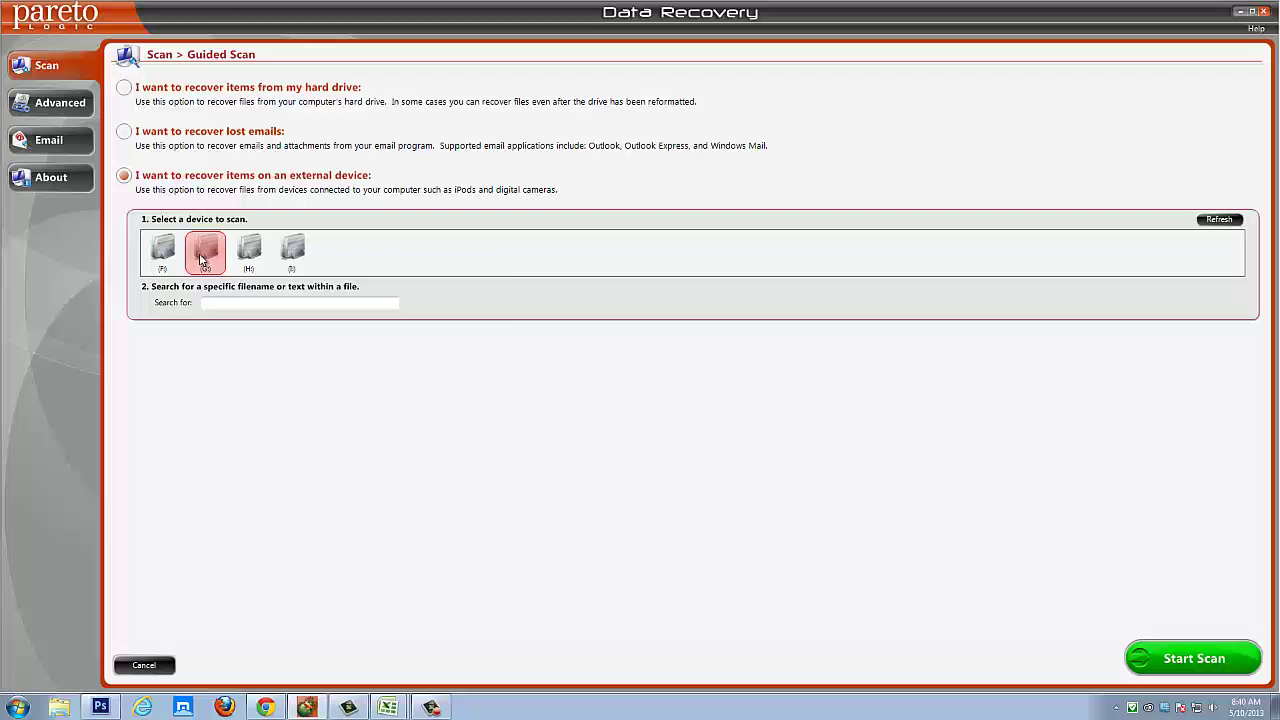
click(164, 262)
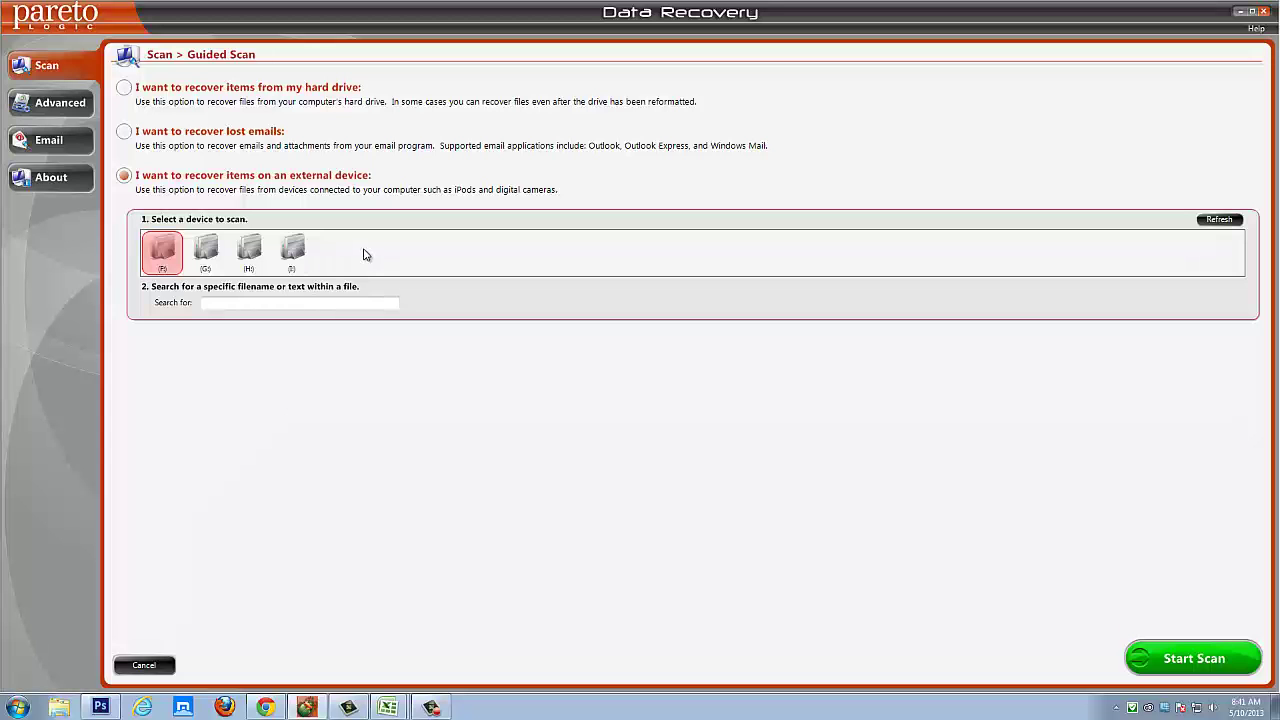
click(295, 255)
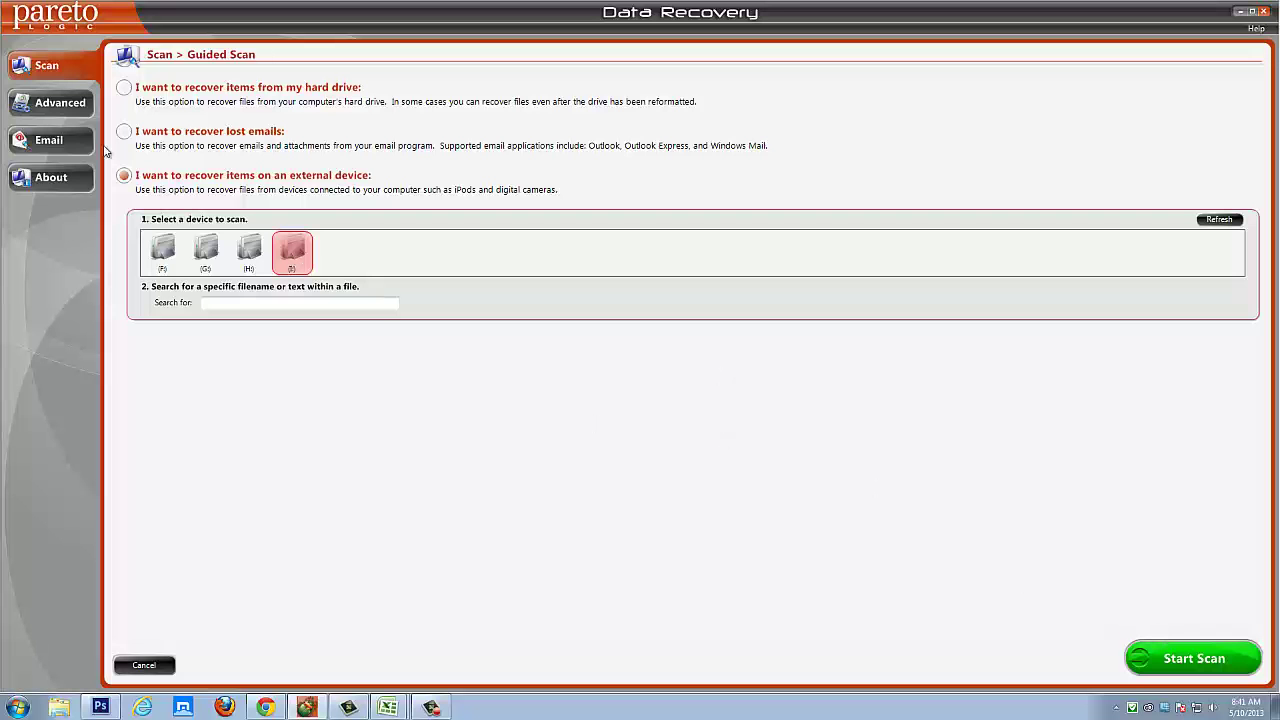
click(55, 101)
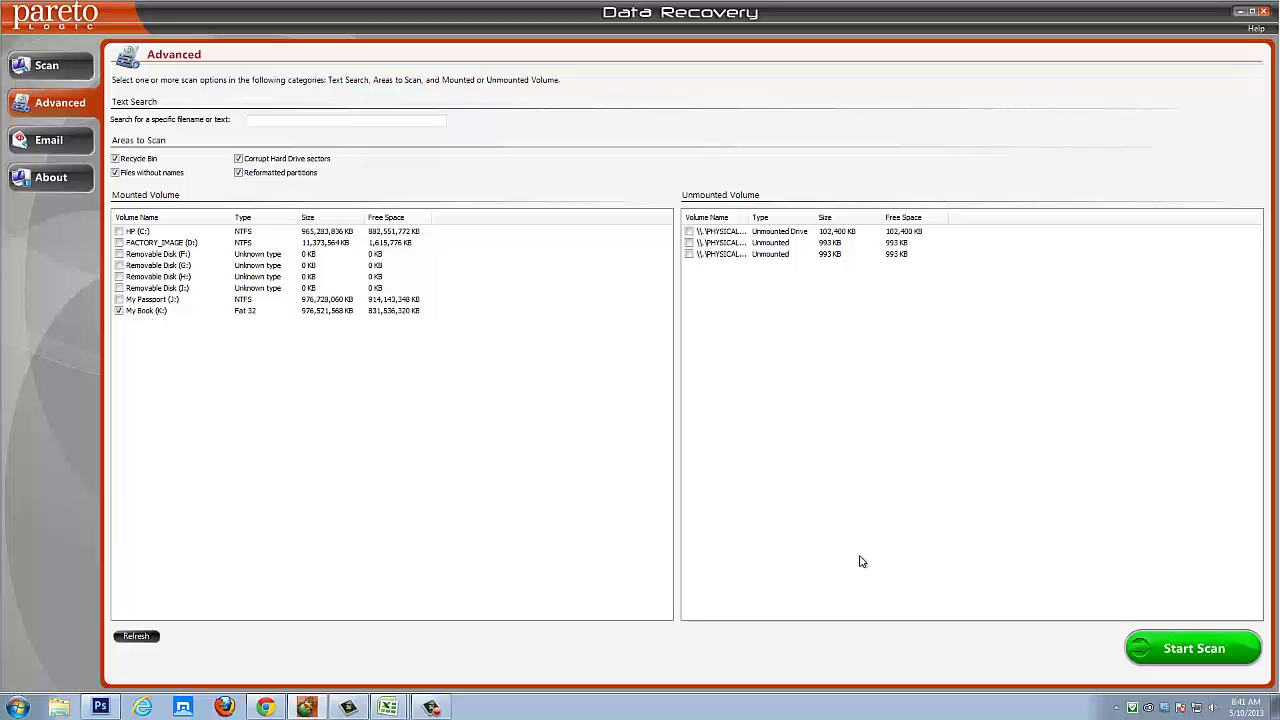
- Launch the Advanced scan of the checked My Book (K:) volume
click(1196, 650)
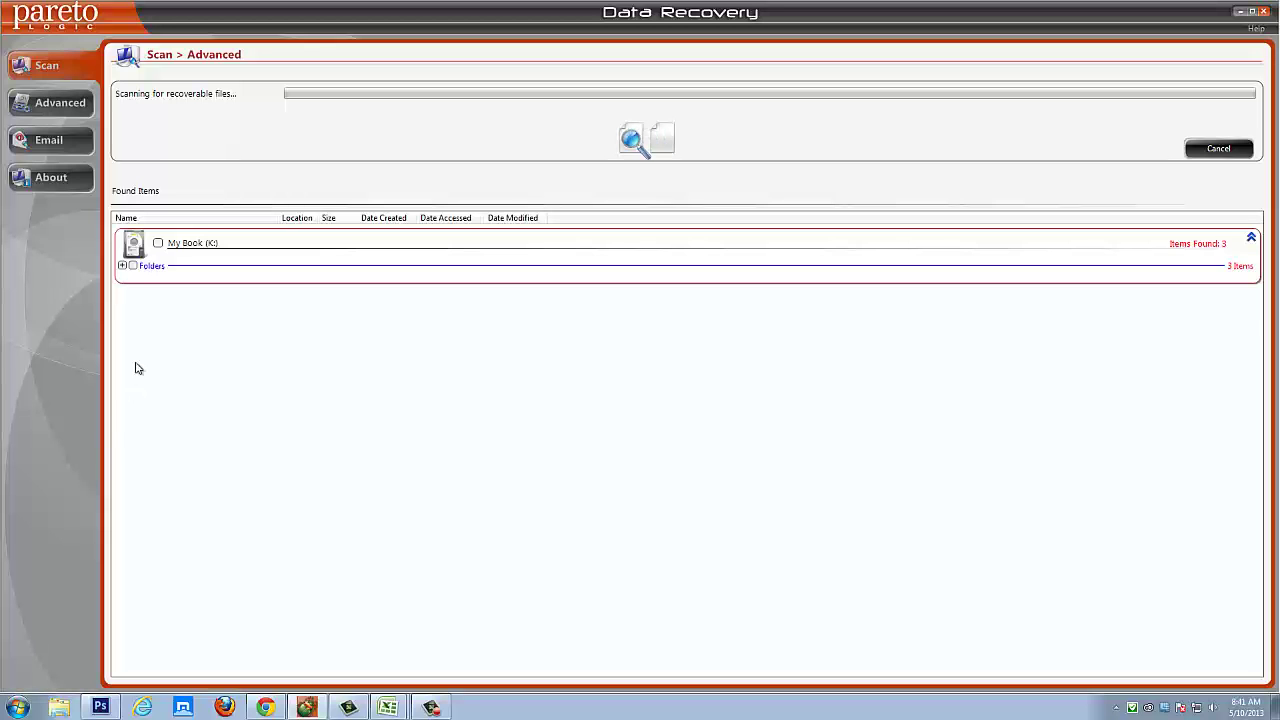
click(122, 266)
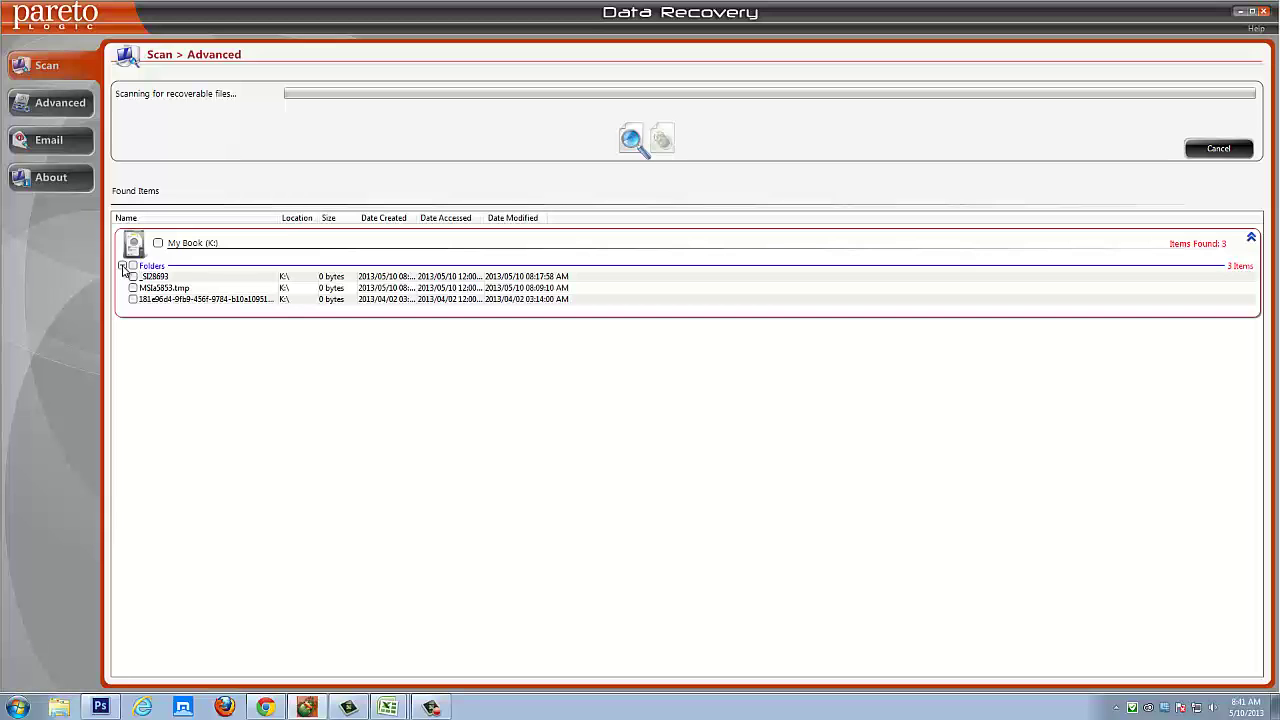
click(122, 266)
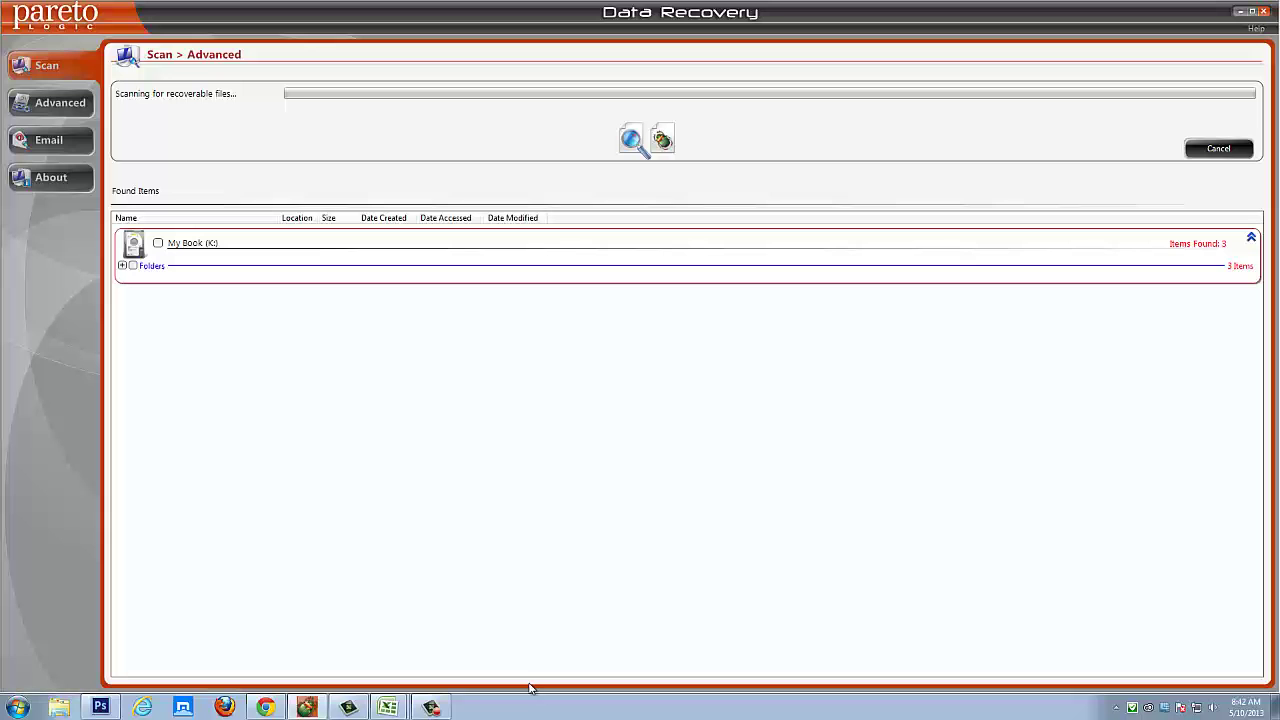
click(431, 707)
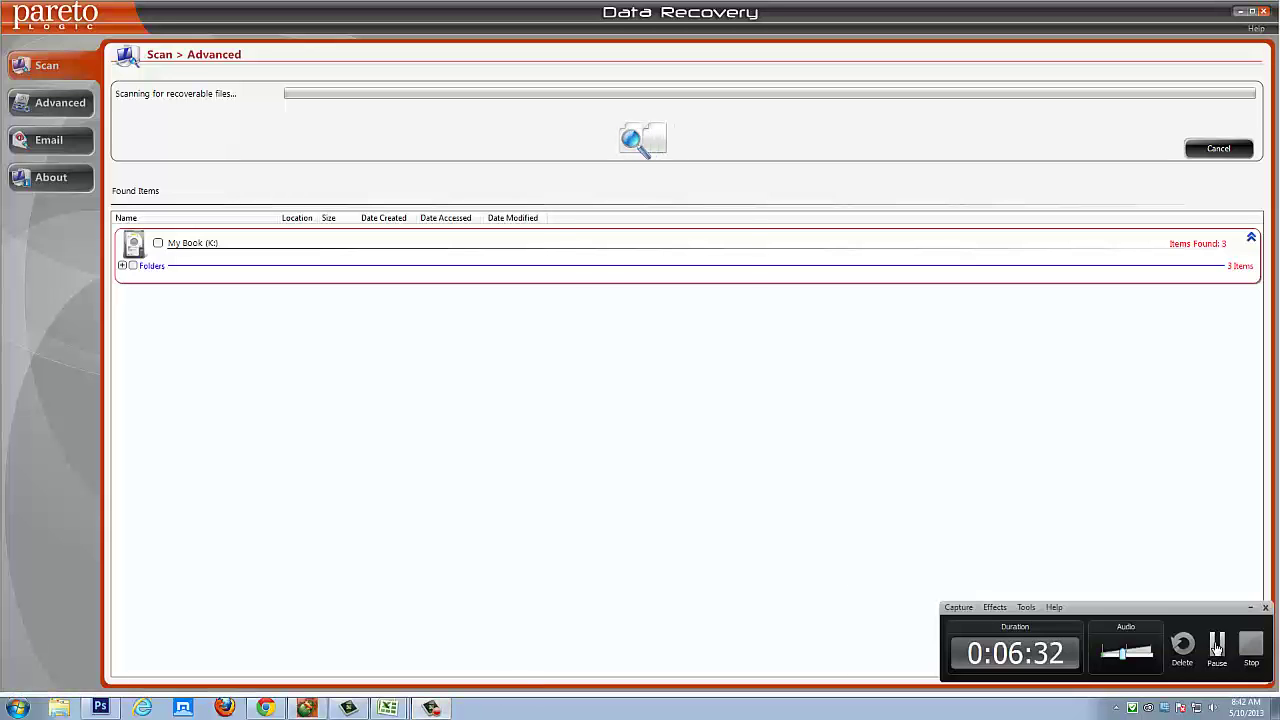
- Dismiss the PATRIOT (L:) AutoPlay pop-up, cancel the My Book scan, and reopen Advanced options
click(1217, 648)
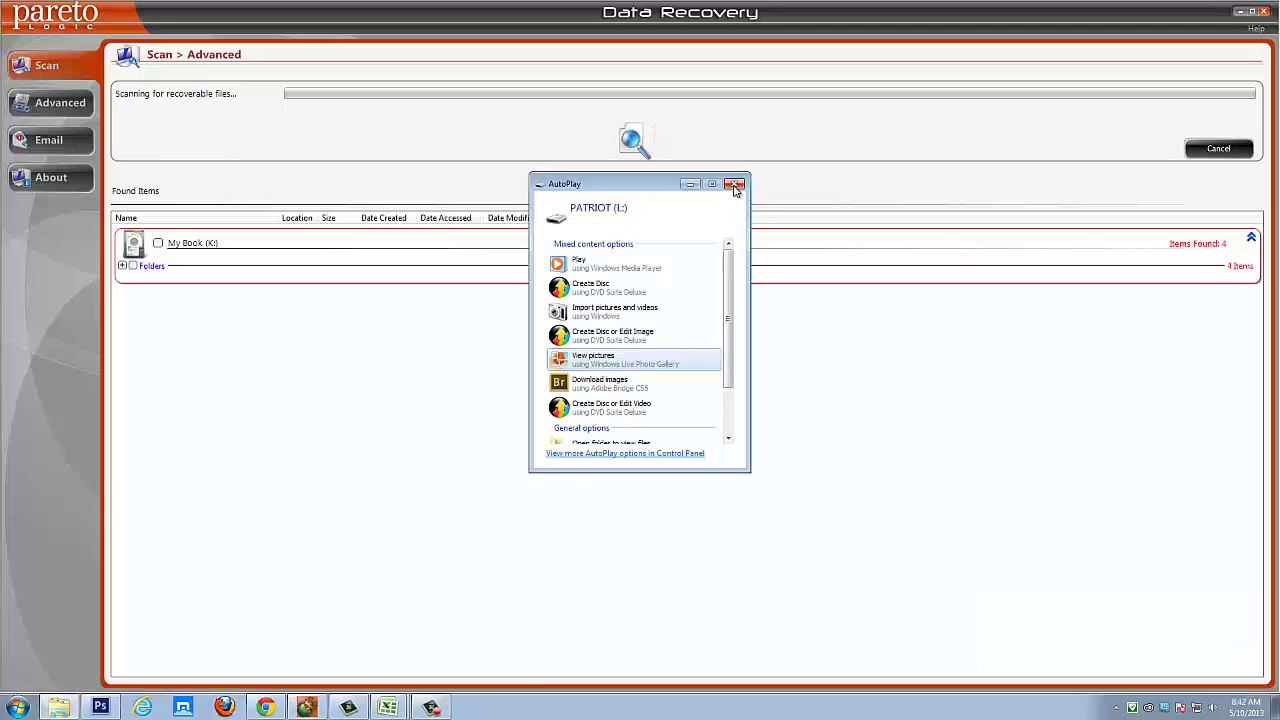
click(735, 186)
click(1214, 154)
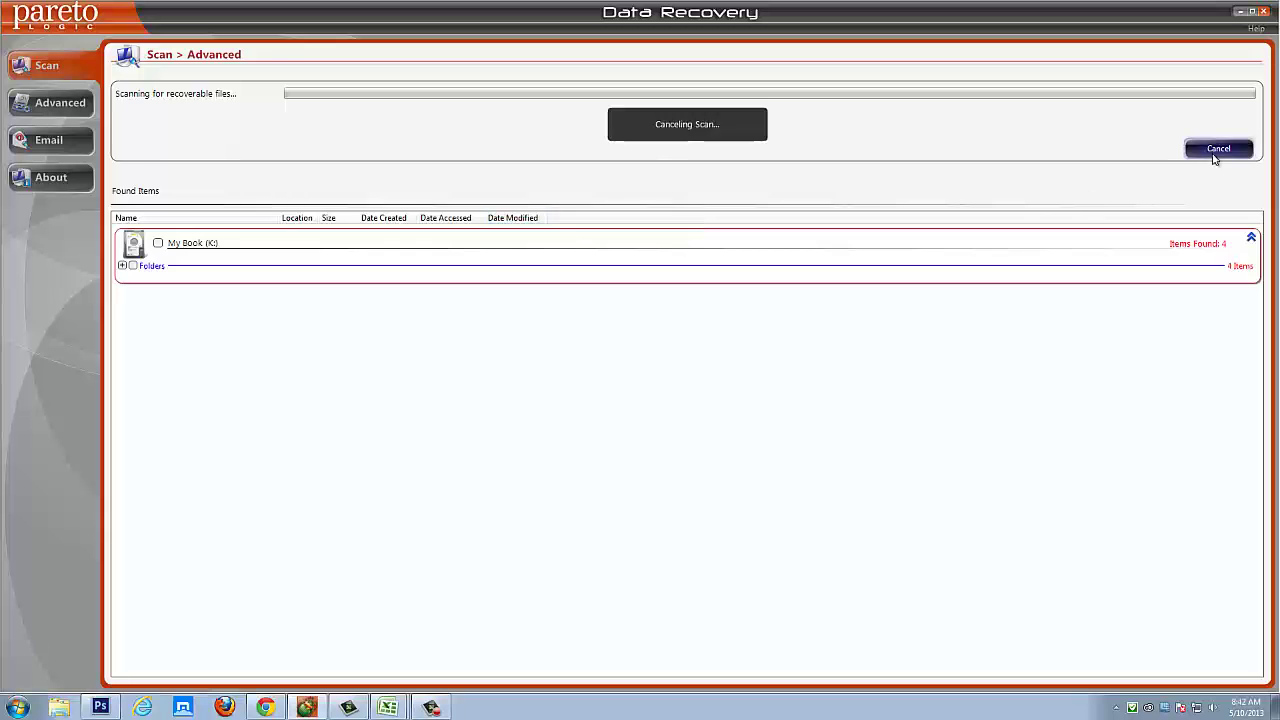
click(72, 110)
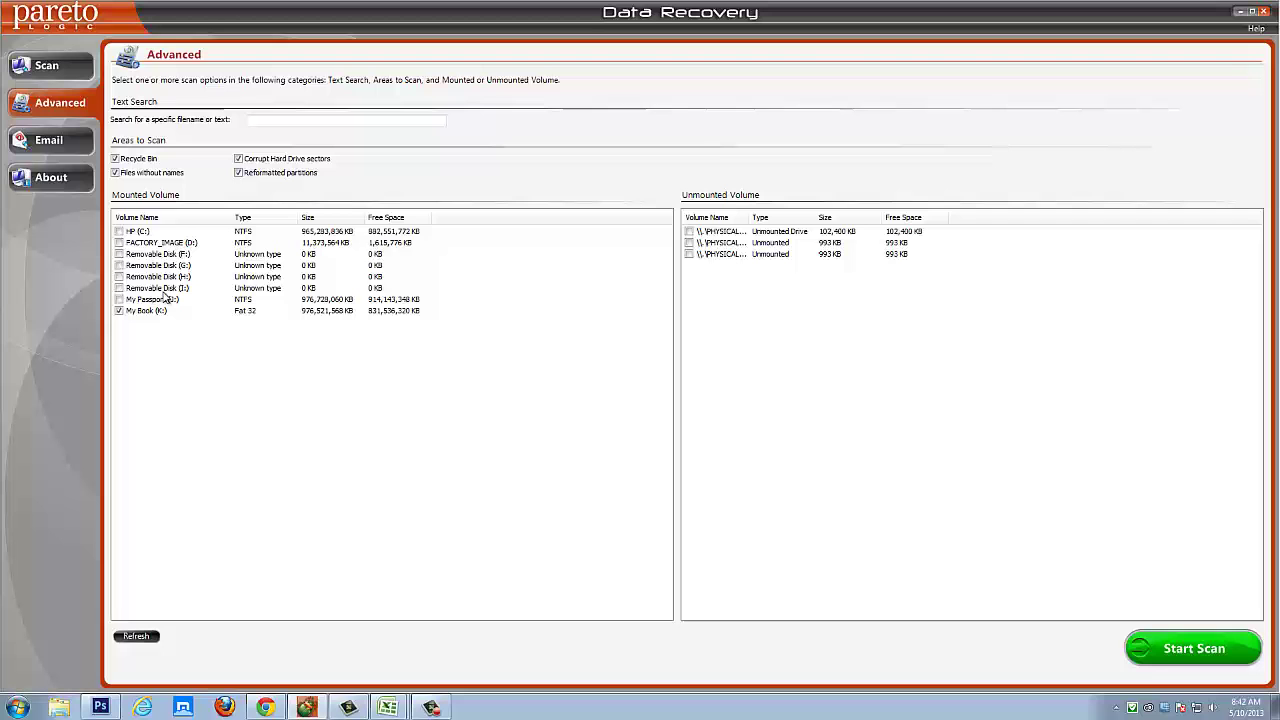
- Refresh the volumes, untick everything except PATRIOT (L:), and start the scan
click(137, 637)
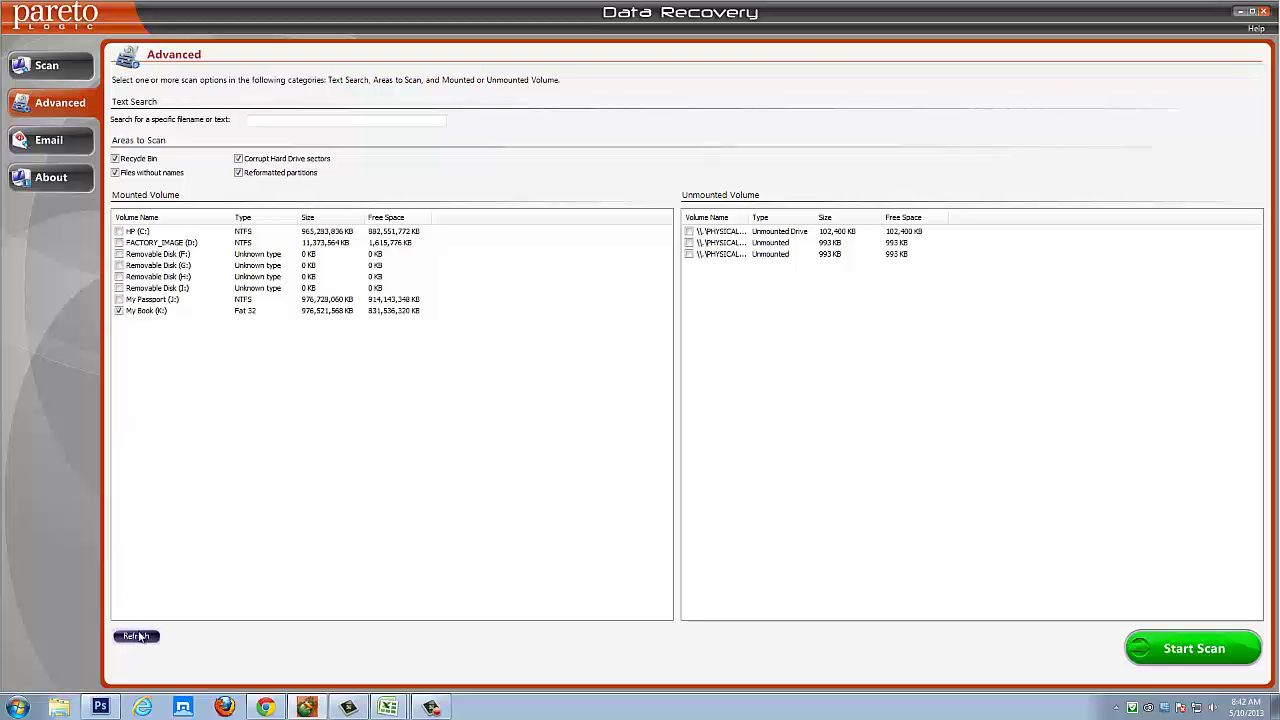
click(119, 231)
click(119, 254)
click(119, 265)
click(119, 276)
click(119, 288)
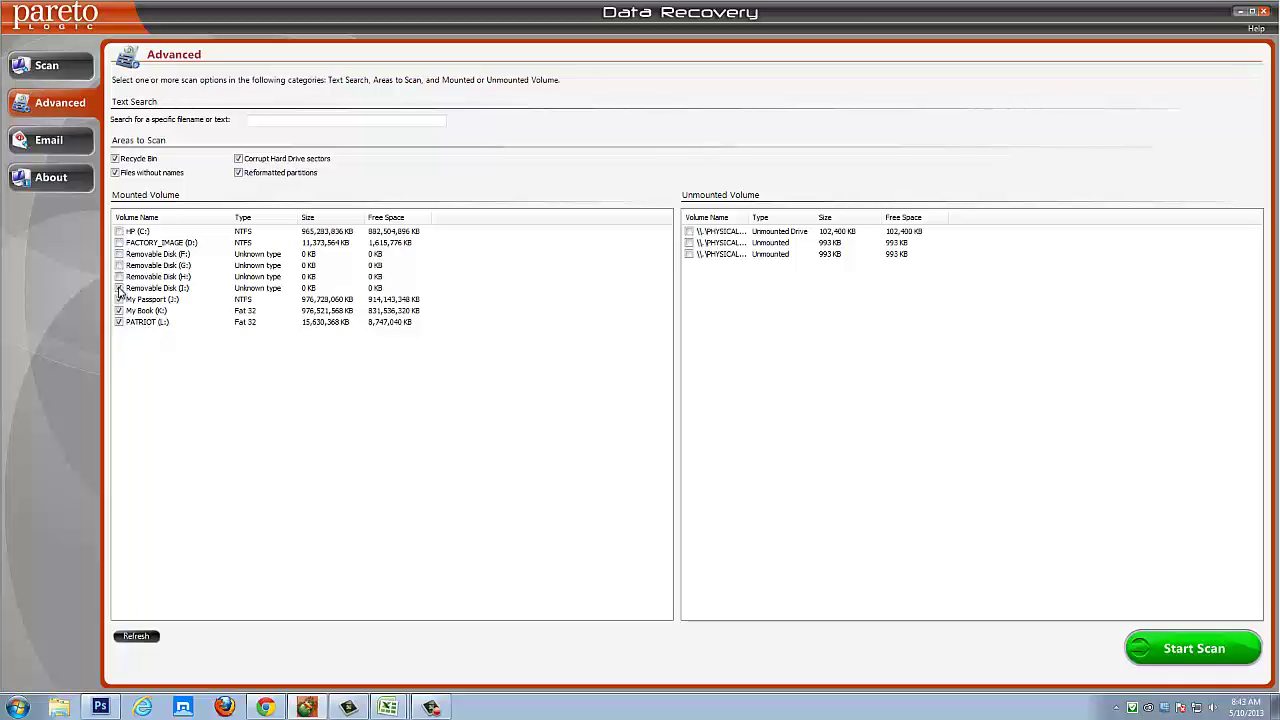
click(119, 299)
click(119, 310)
click(1193, 650)
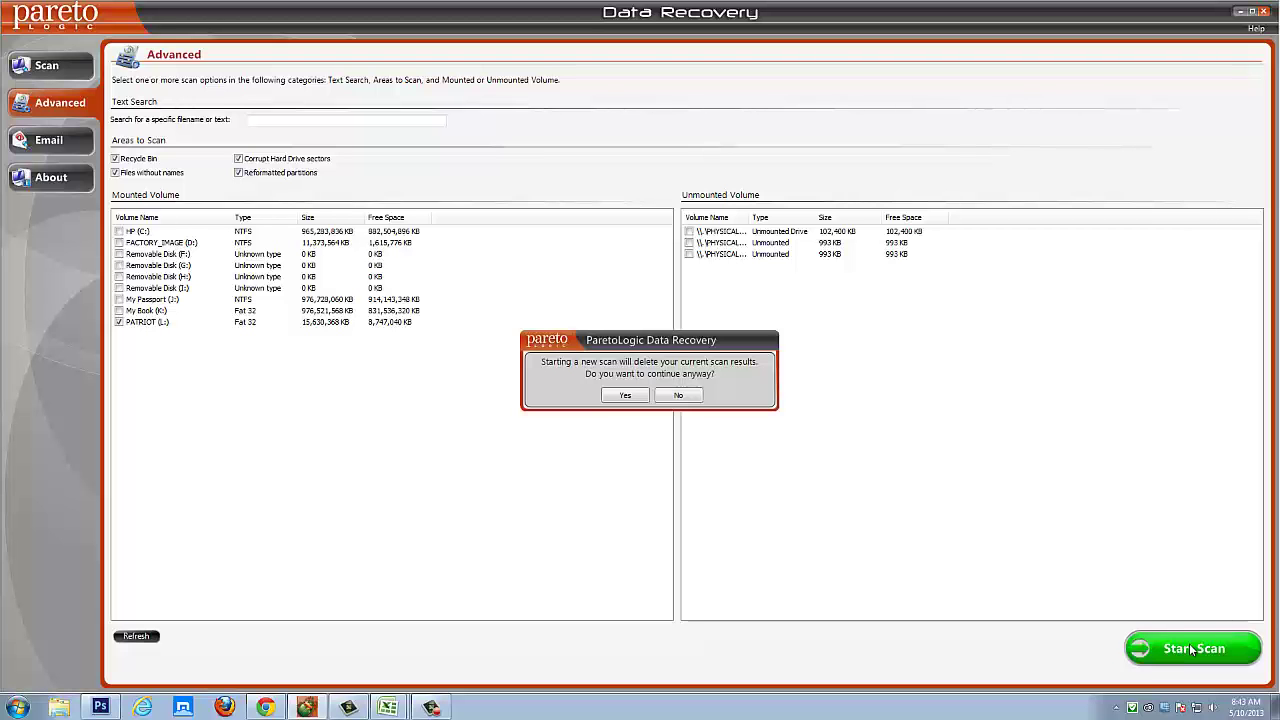
- Confirm replacing the current results so the PATRIOT (L:) scan begins
click(627, 397)
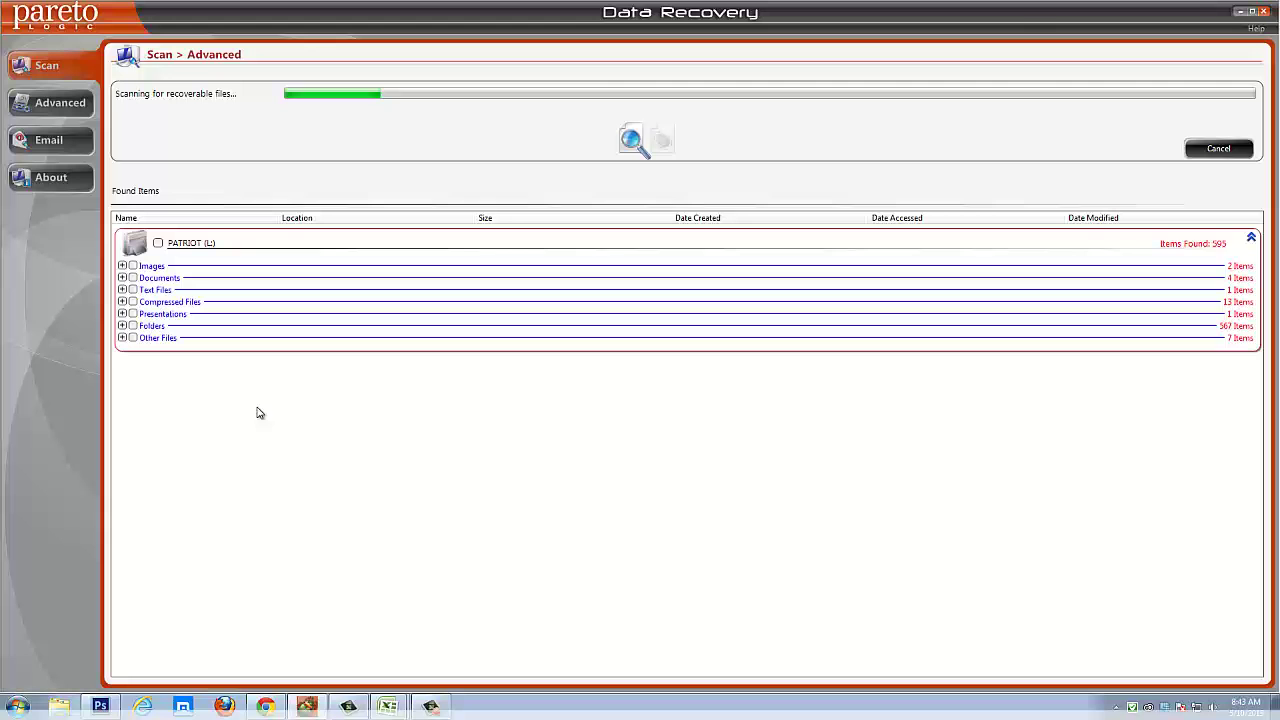
- Peek at the found Images and Documents files, then stop the scan to list all 2074 items
click(122, 266)
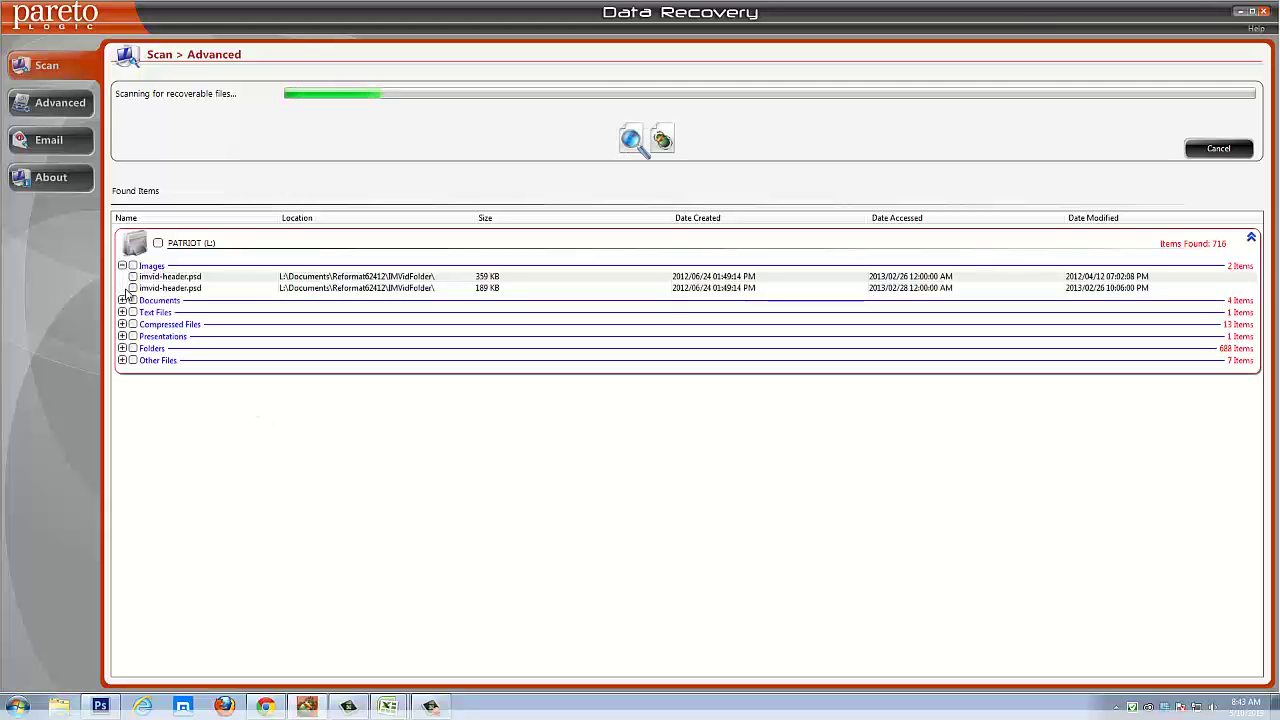
click(122, 300)
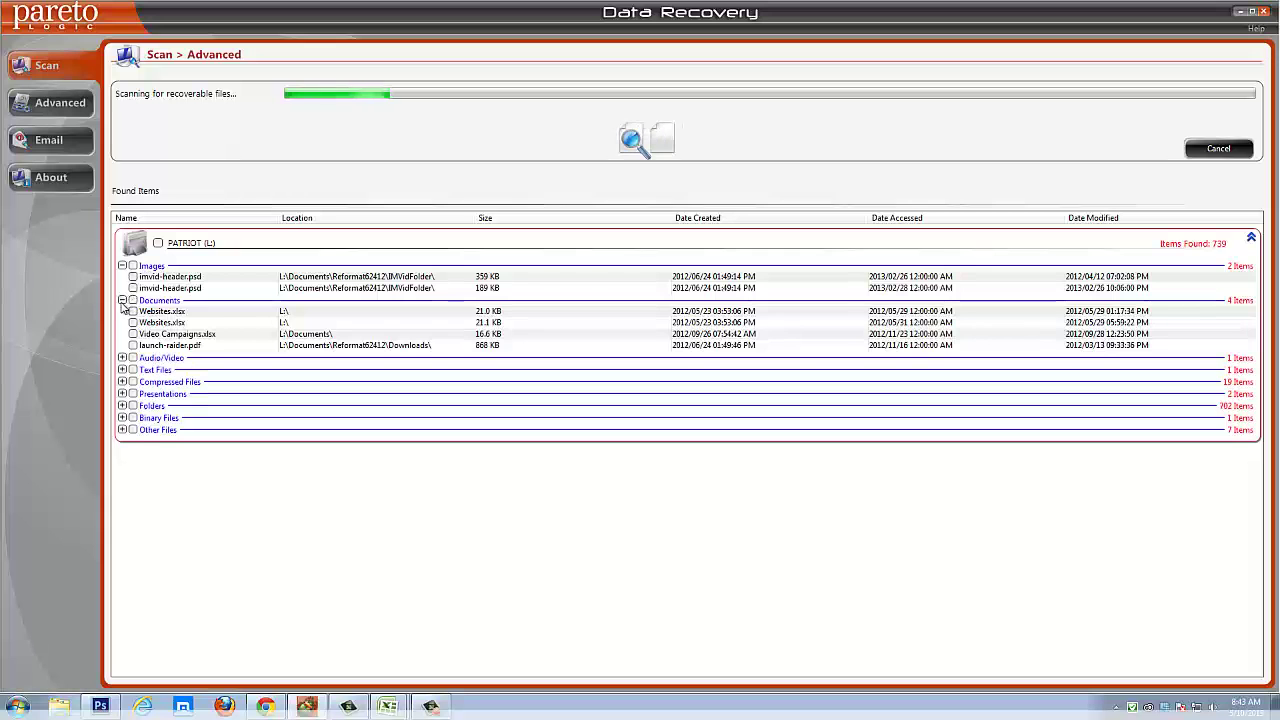
click(122, 300)
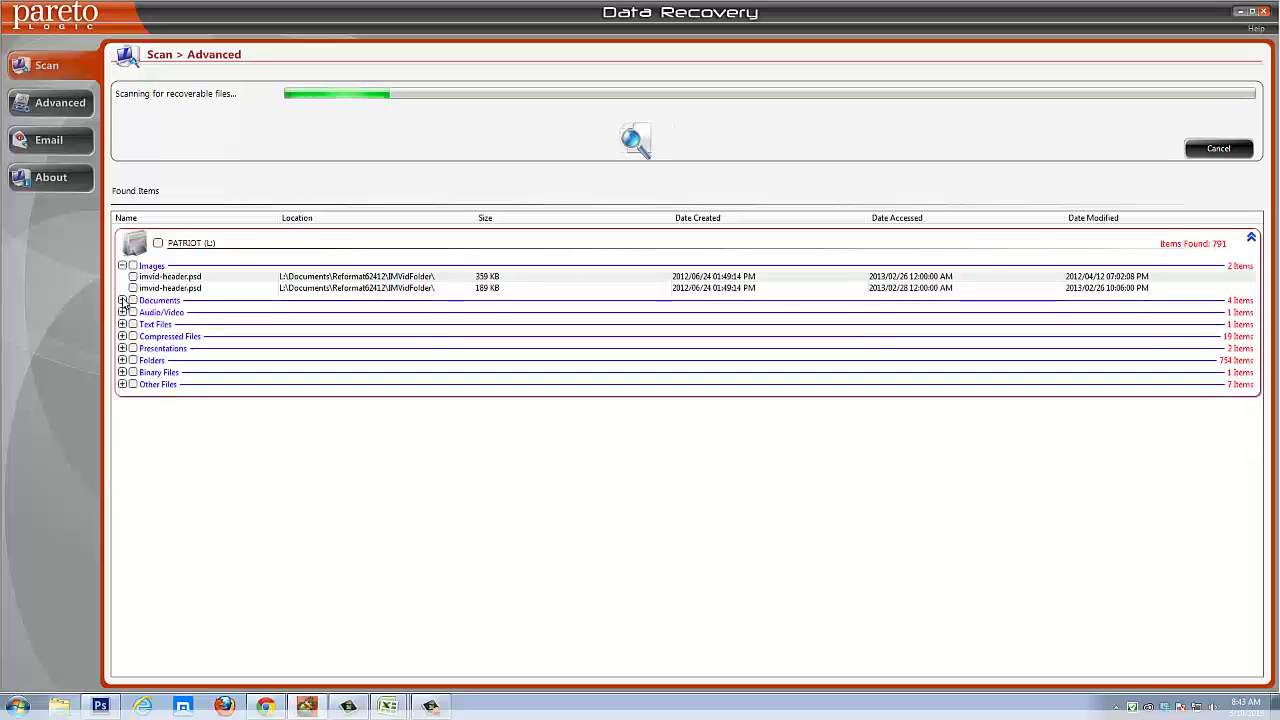
click(122, 266)
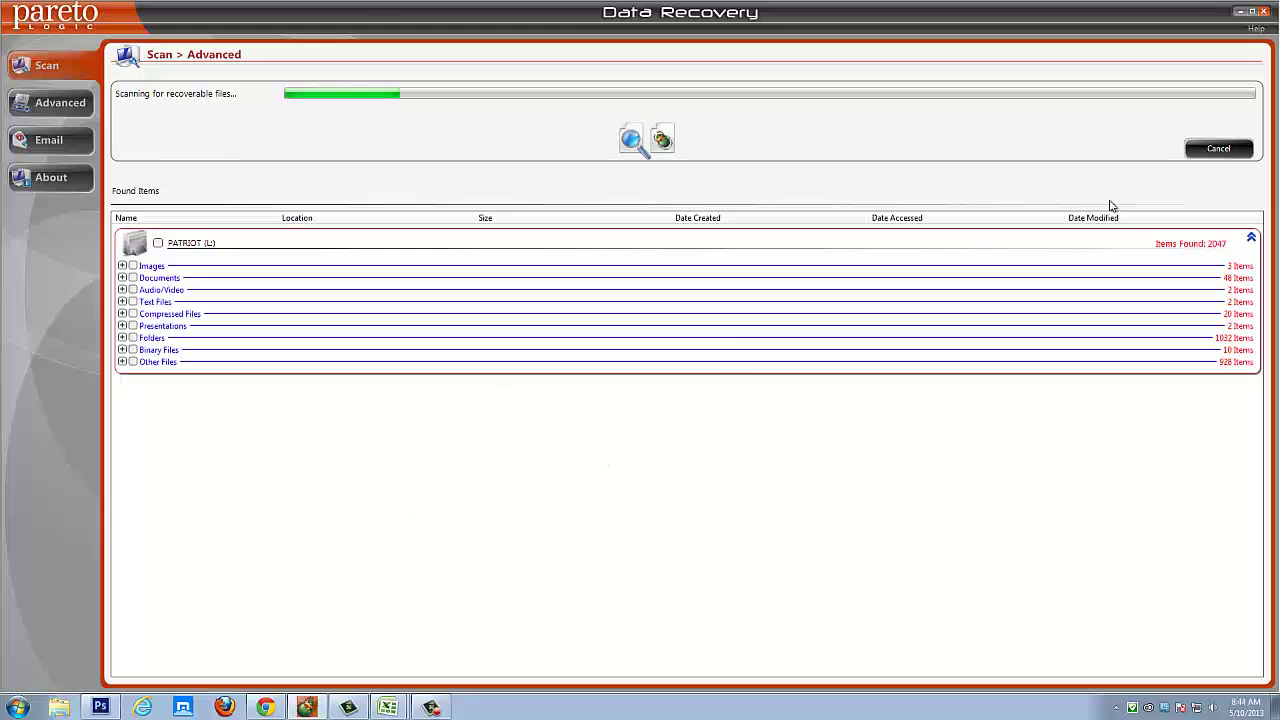
click(1217, 149)
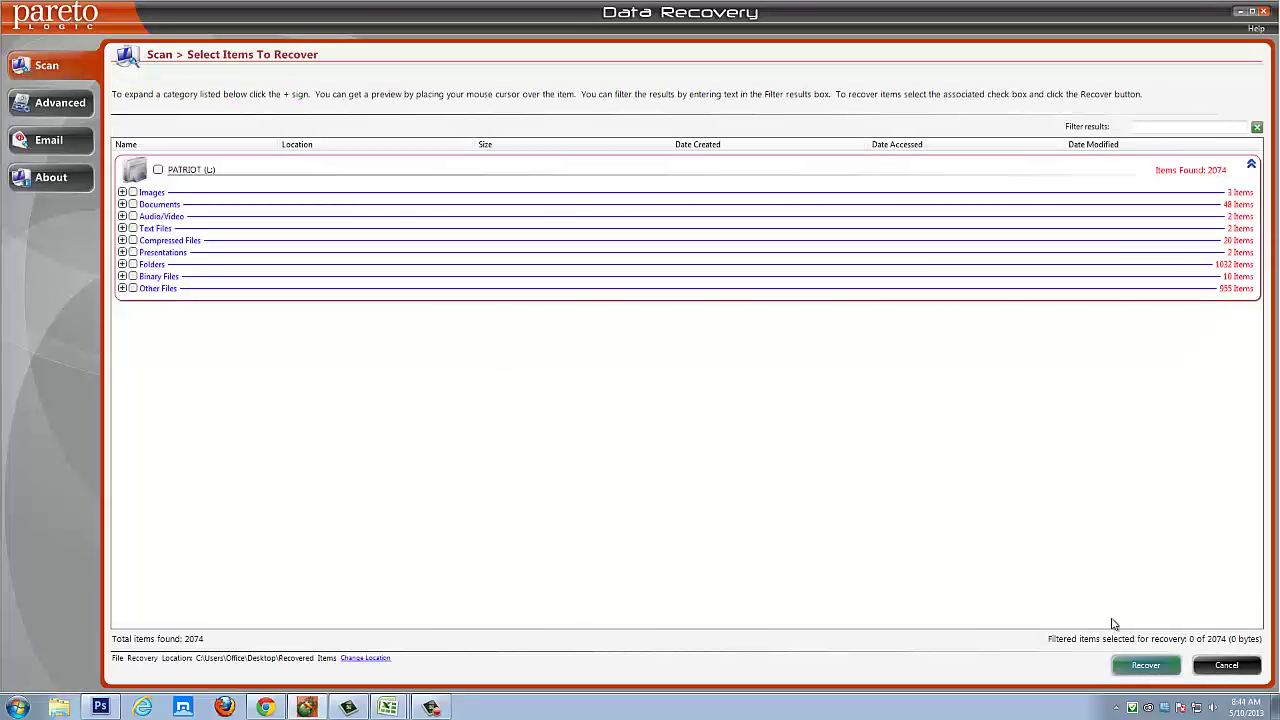